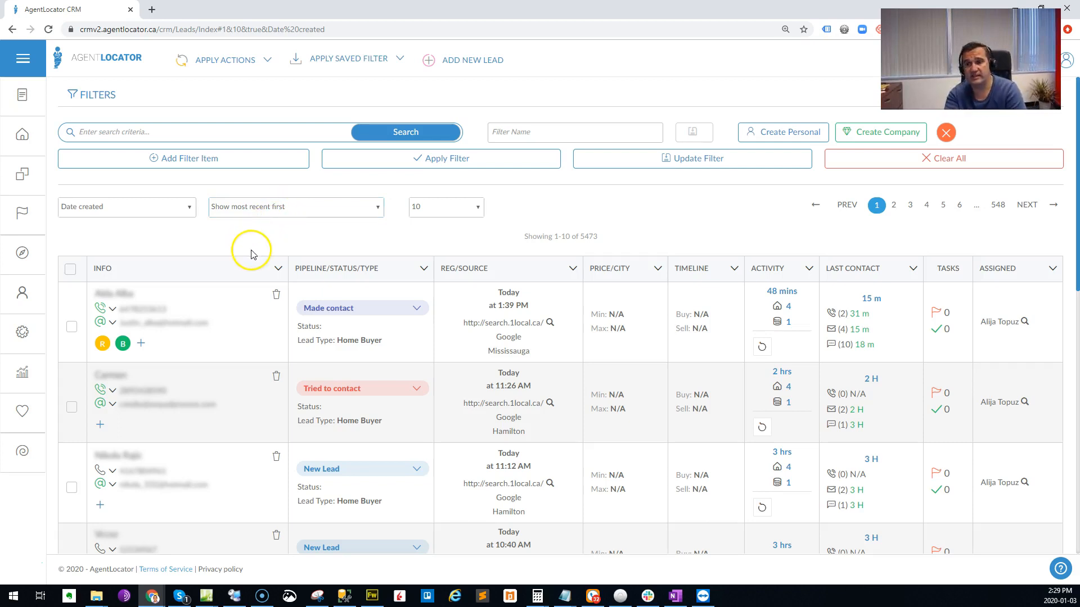
- Select all 5473 leads and choose Send mass SMS from Apply Actions
left_click(70, 269)
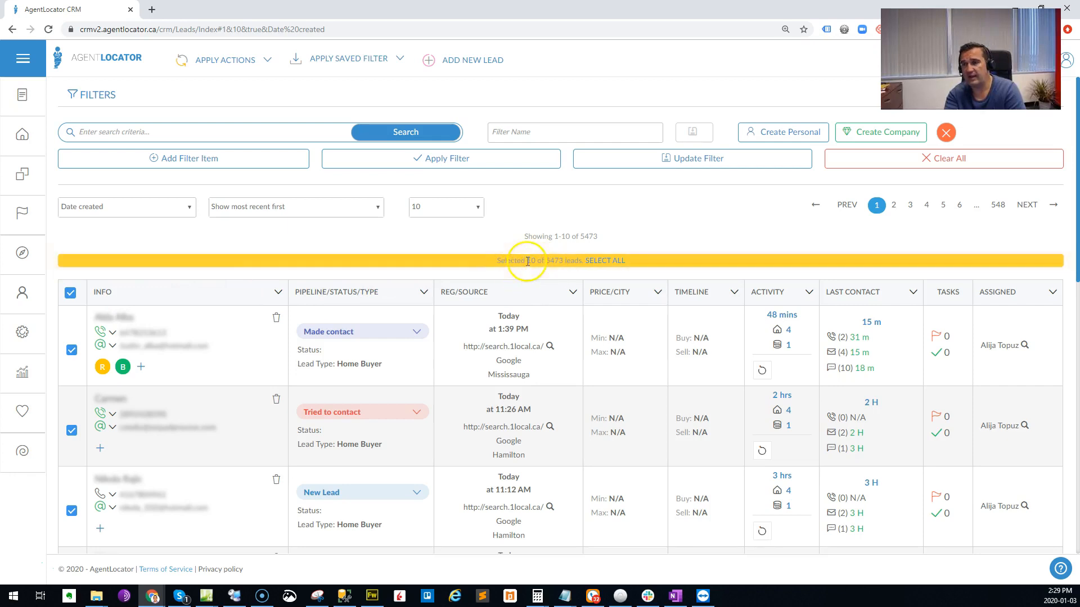
left_click(601, 261)
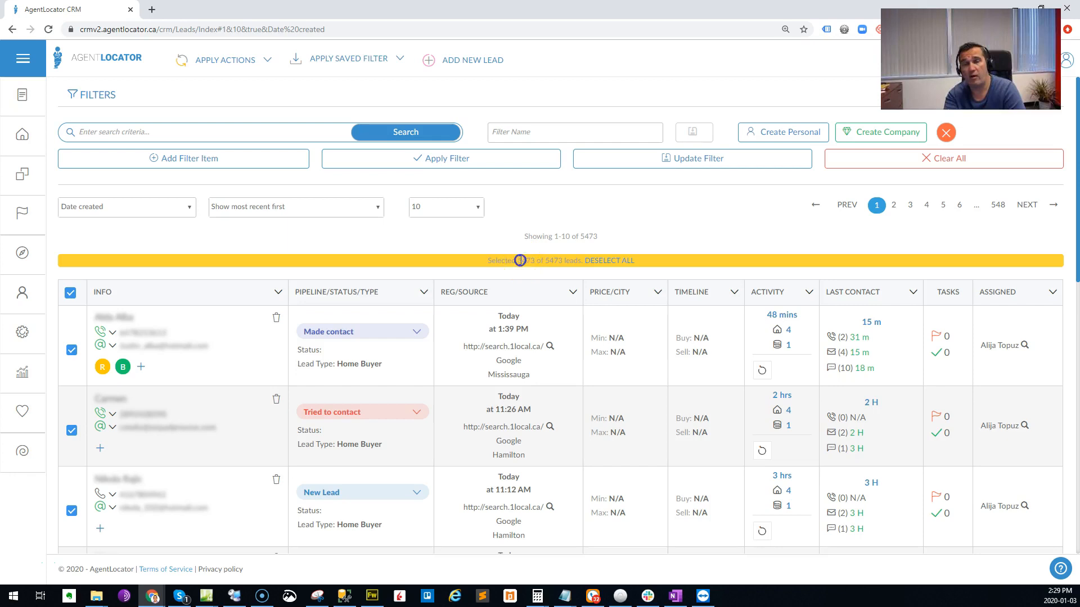
left_click(246, 60)
left_click(230, 85)
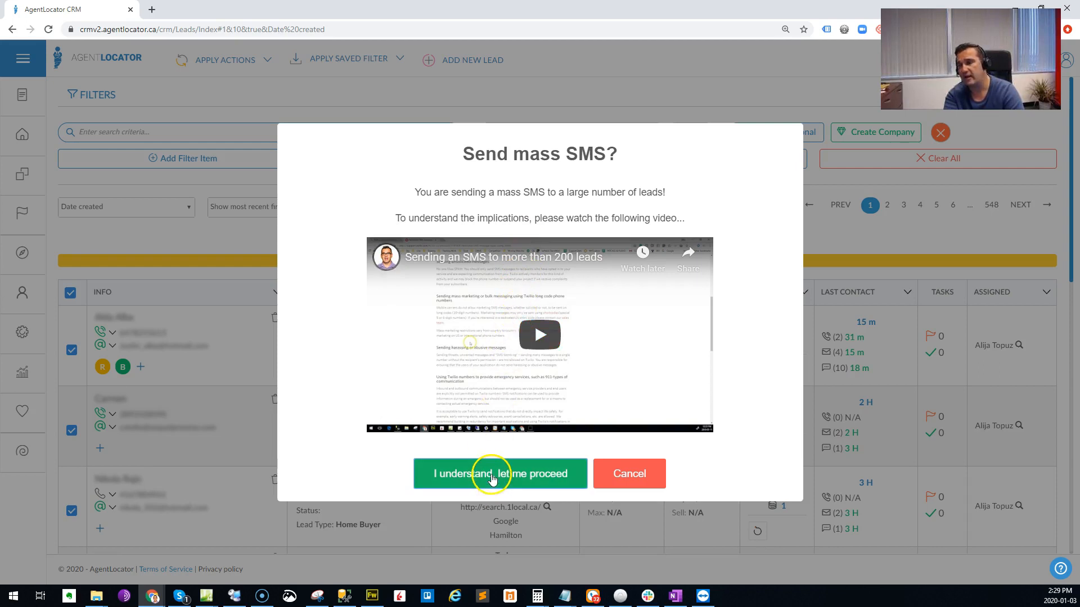
- Proceed past the mass-SMS warning and type test text into the message box
left_click(447, 474)
left_click(439, 184)
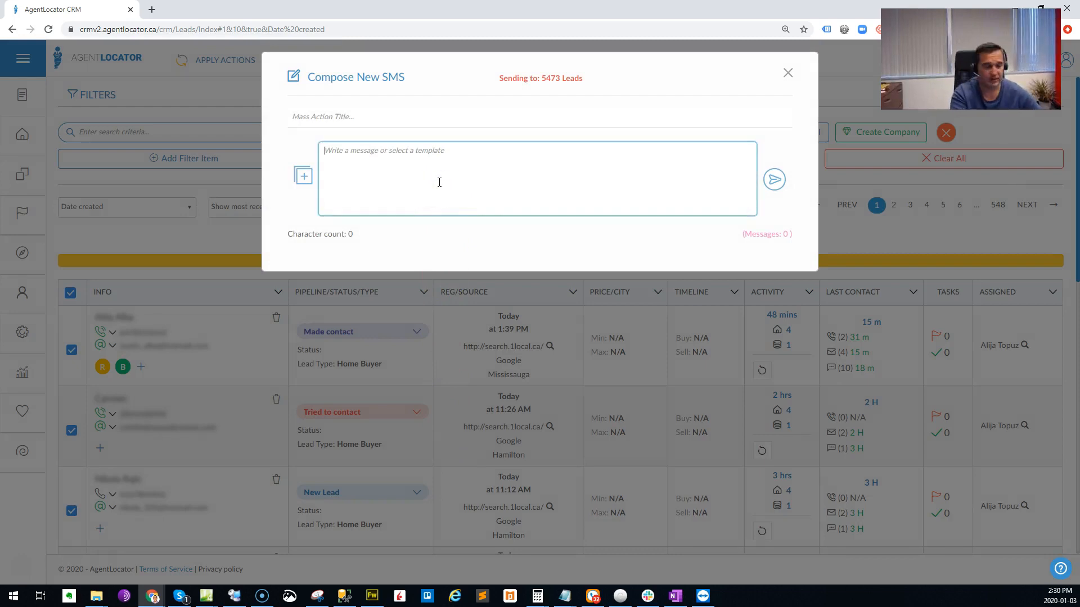
type("Fdsfjdshj")
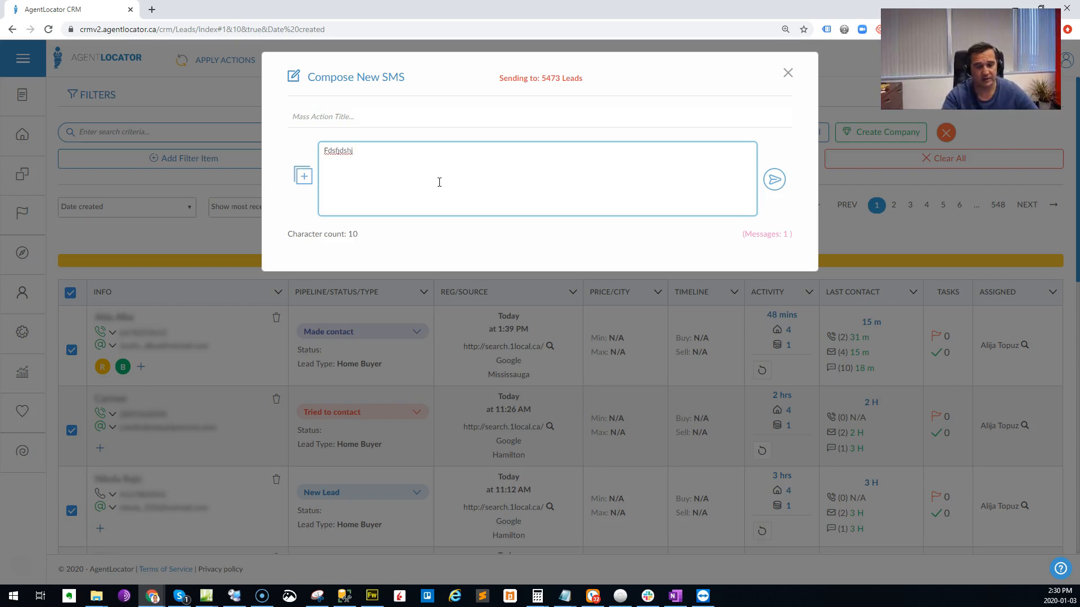
key("ctrl+a")
key("BackSpace")
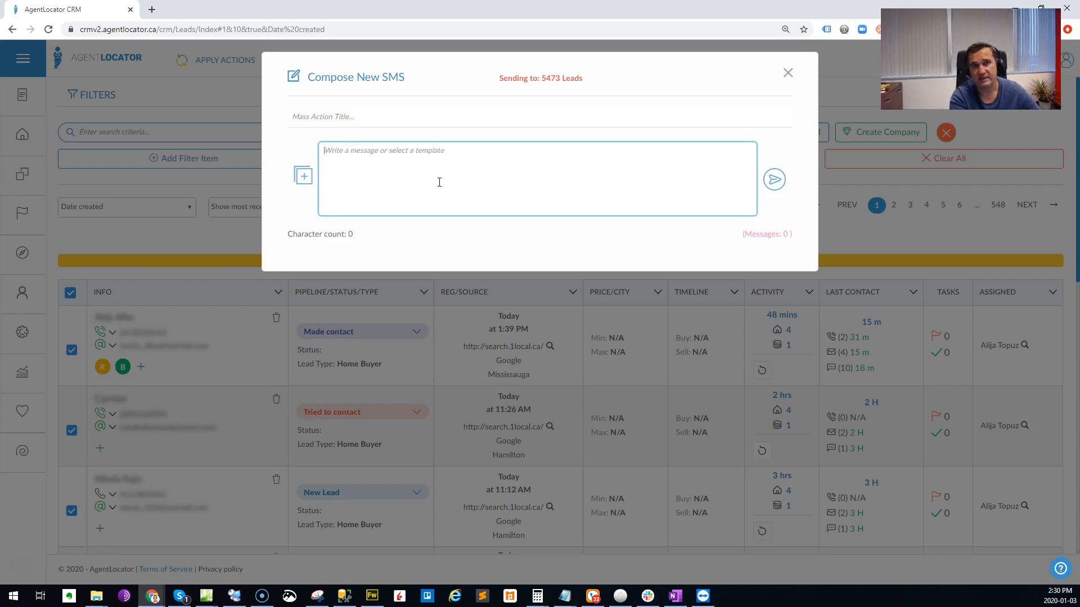
type("Hi there [FirstName],")
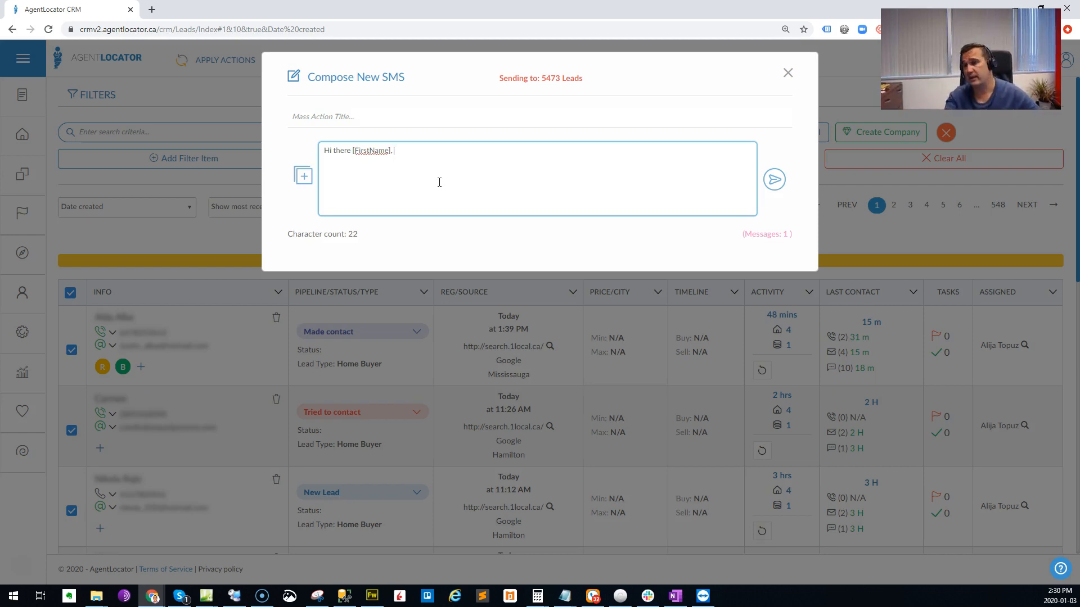
- Fill the message with the 'How is your search going?' template
left_click(302, 177)
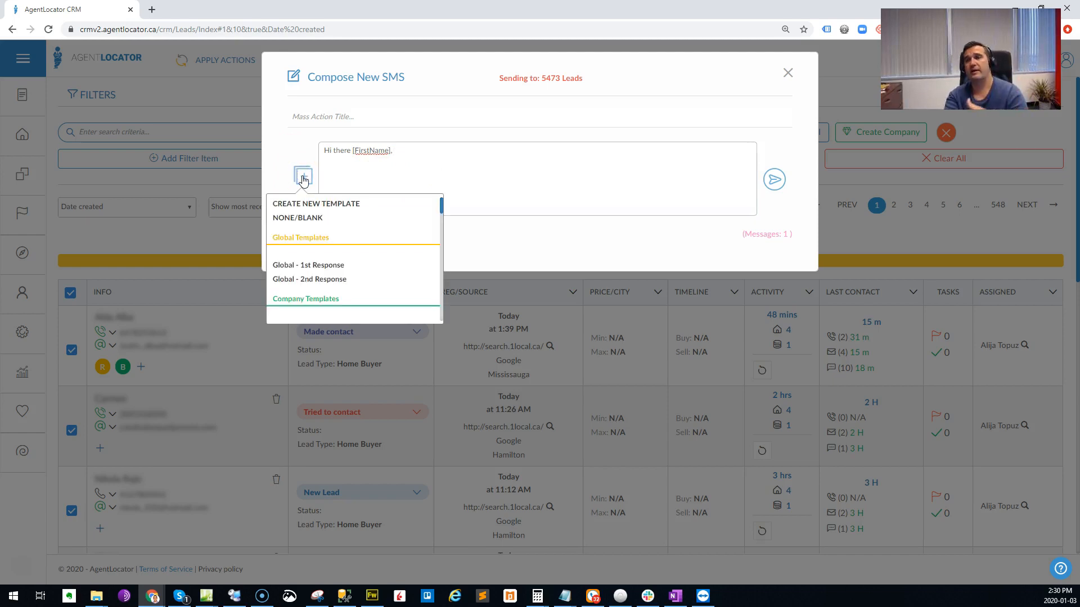
scroll(321, 253, "down", 3)
left_click(326, 242)
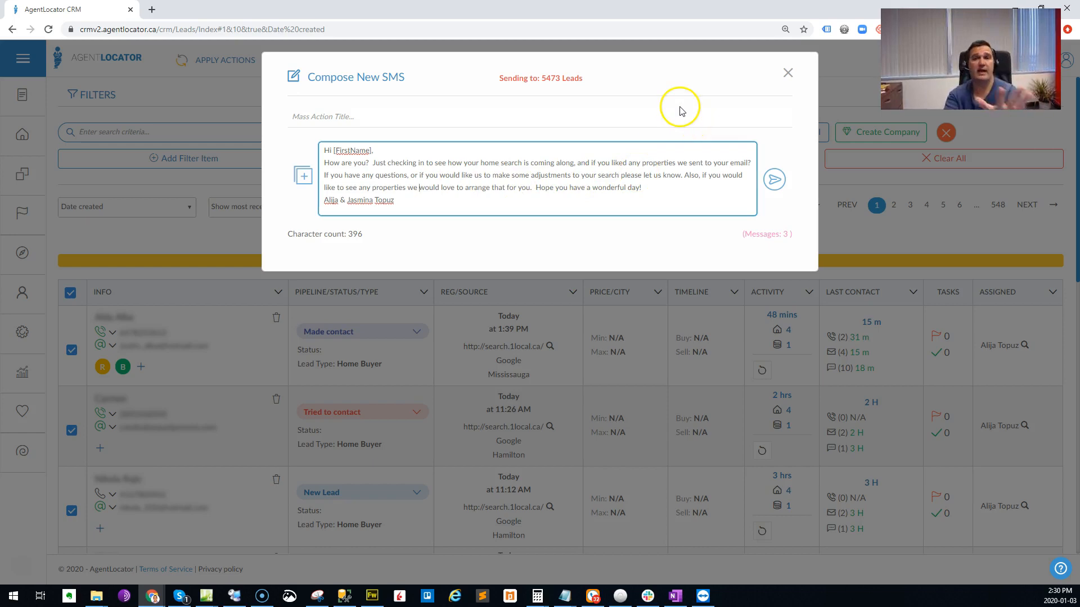
- Discard the SMS draft and deselect all 5473 leads
left_click(788, 73)
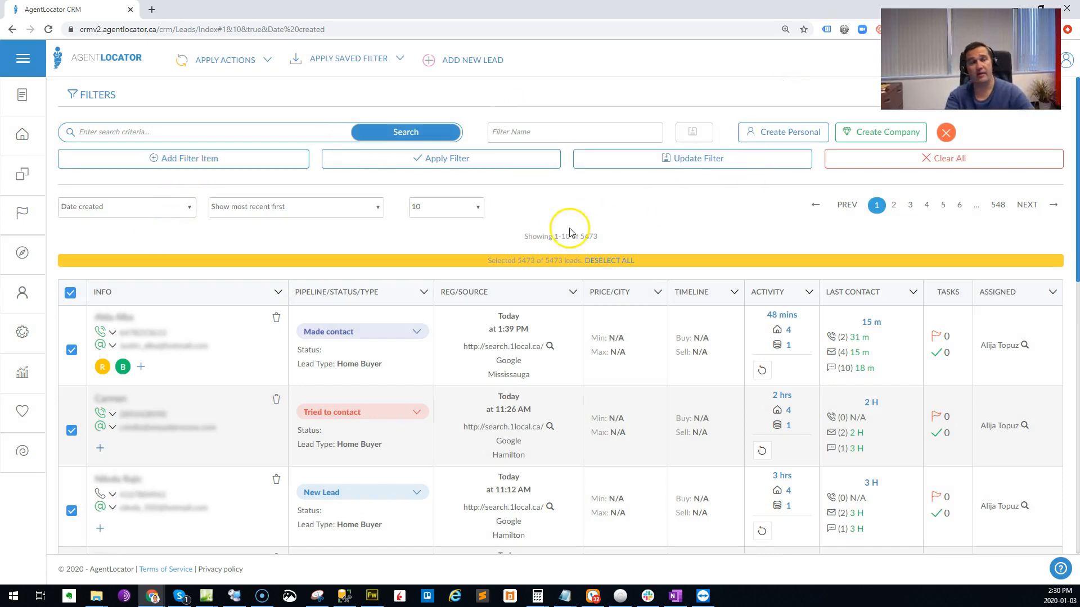
left_click(623, 262)
left_click(610, 233)
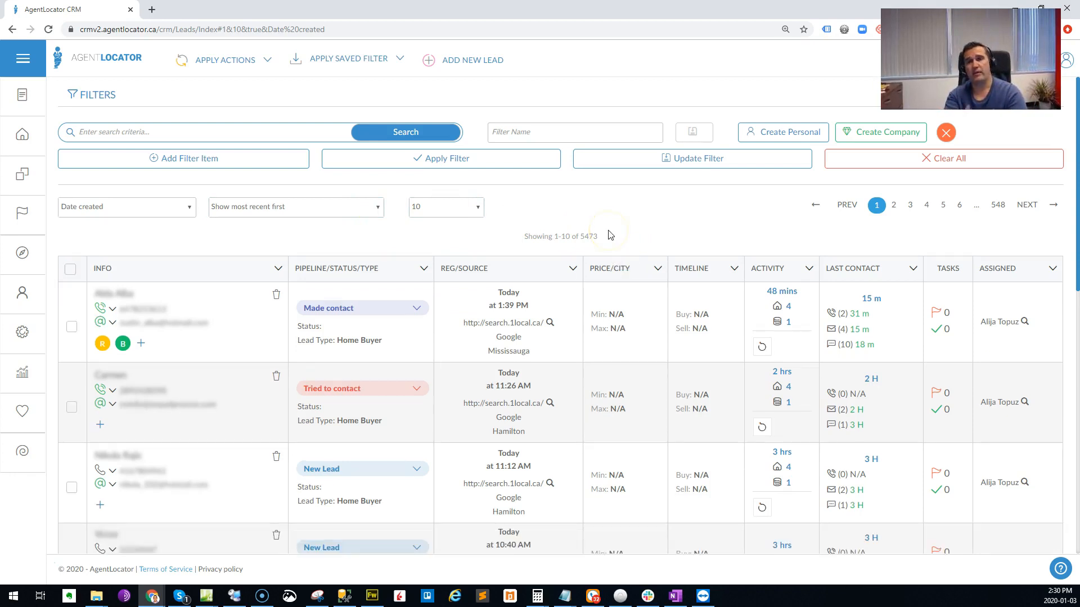
left_click(220, 156)
left_click(190, 161)
type("tag")
key("Return")
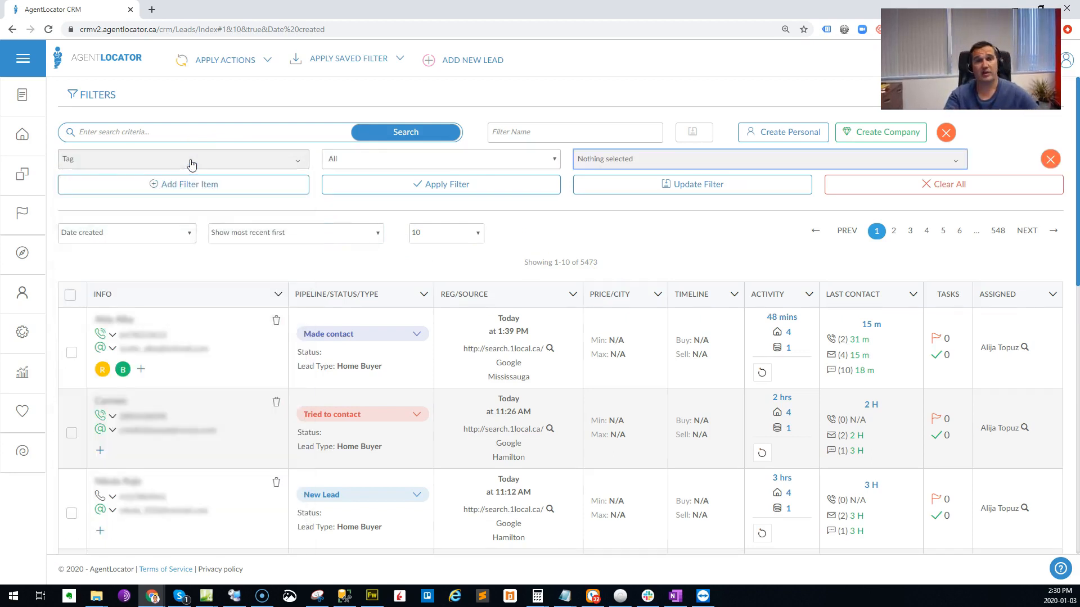
left_click(643, 162)
type("ope")
left_click(619, 210)
left_click(480, 186)
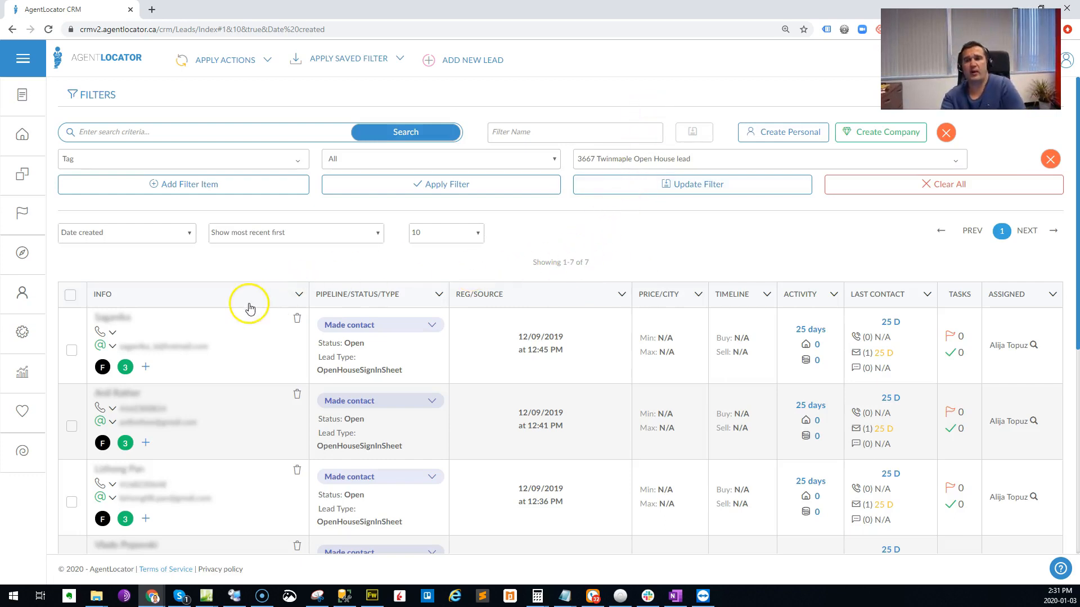
- Select all 7 Open House leads and check the Apply Actions menu without using it
scroll(281, 306, "down", 6)
scroll(275, 349, "up", 6)
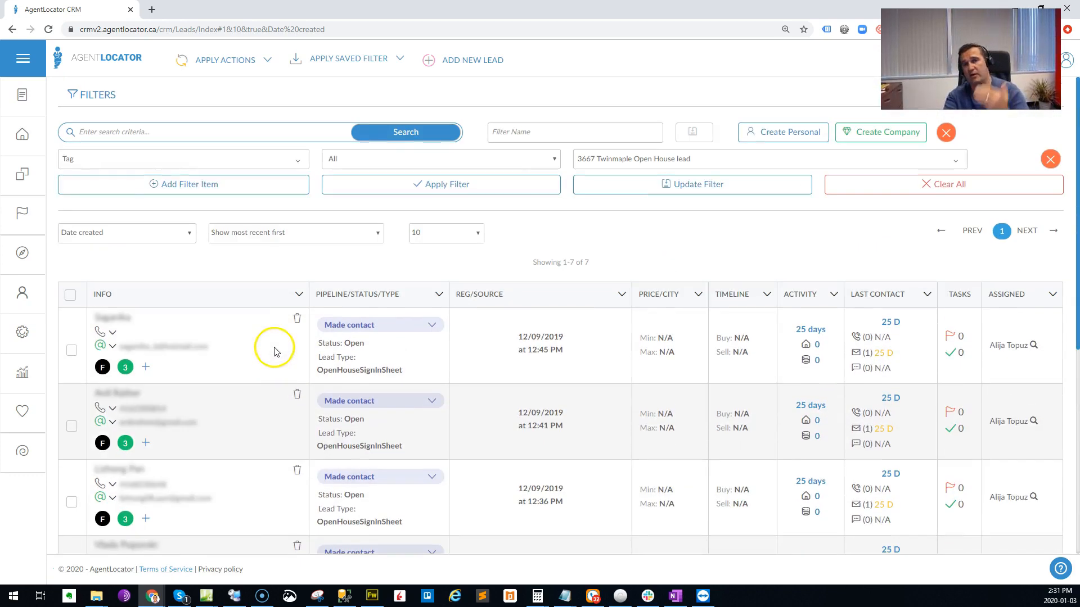
left_click(70, 295)
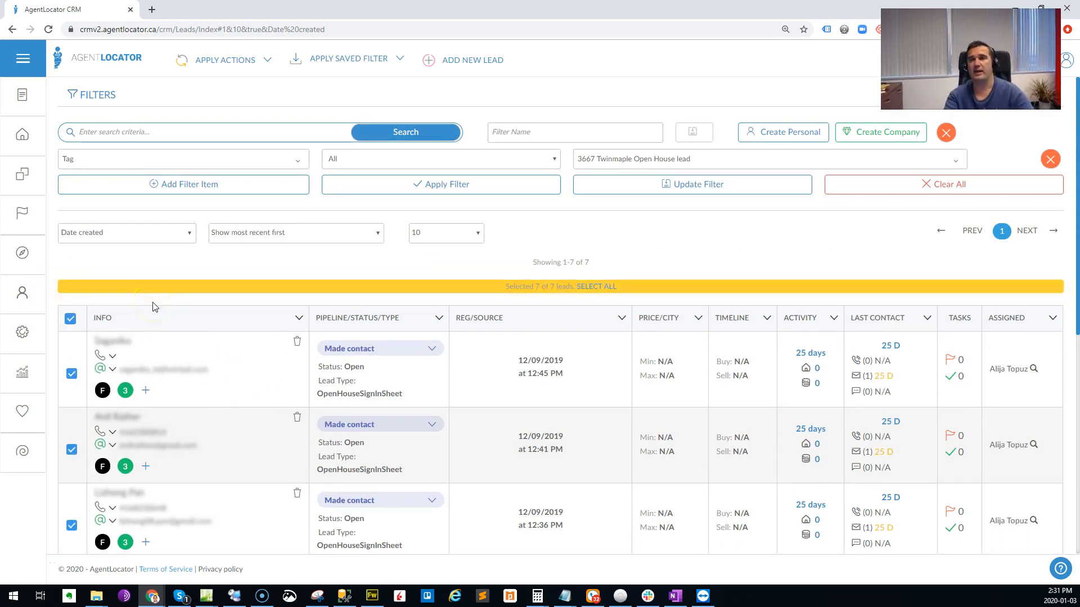
left_click(250, 62)
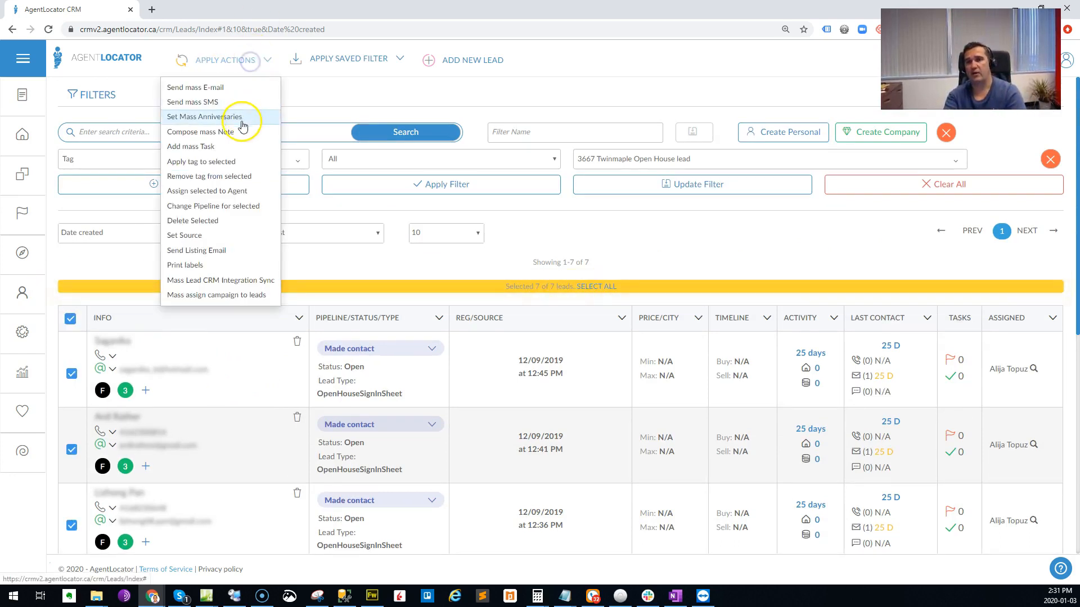
left_click(598, 247)
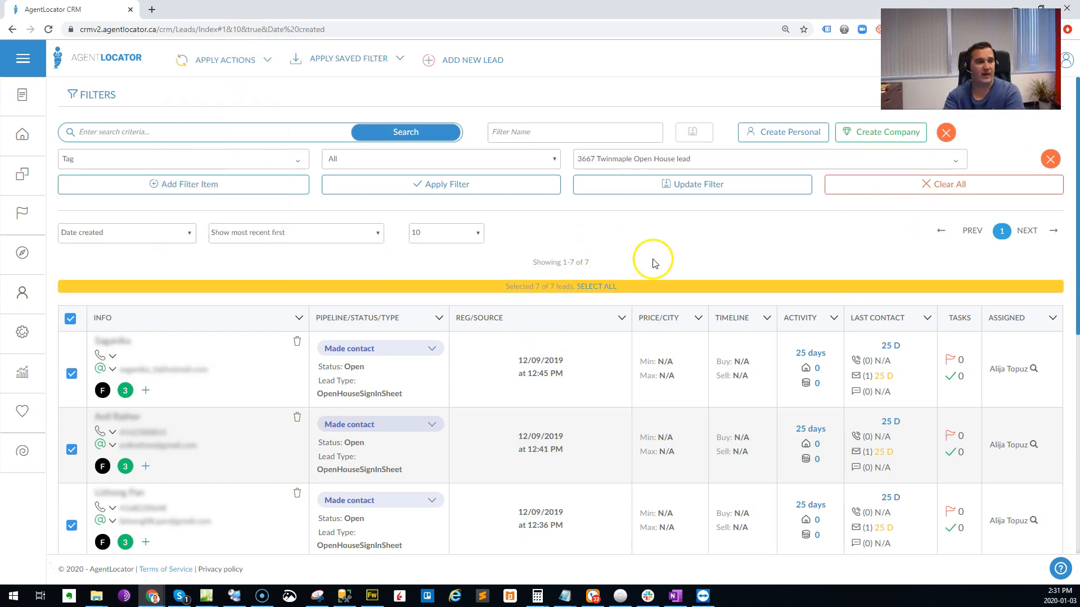
- Replace the current filter with a Tag filter for 'S: Investor'
left_click(920, 183)
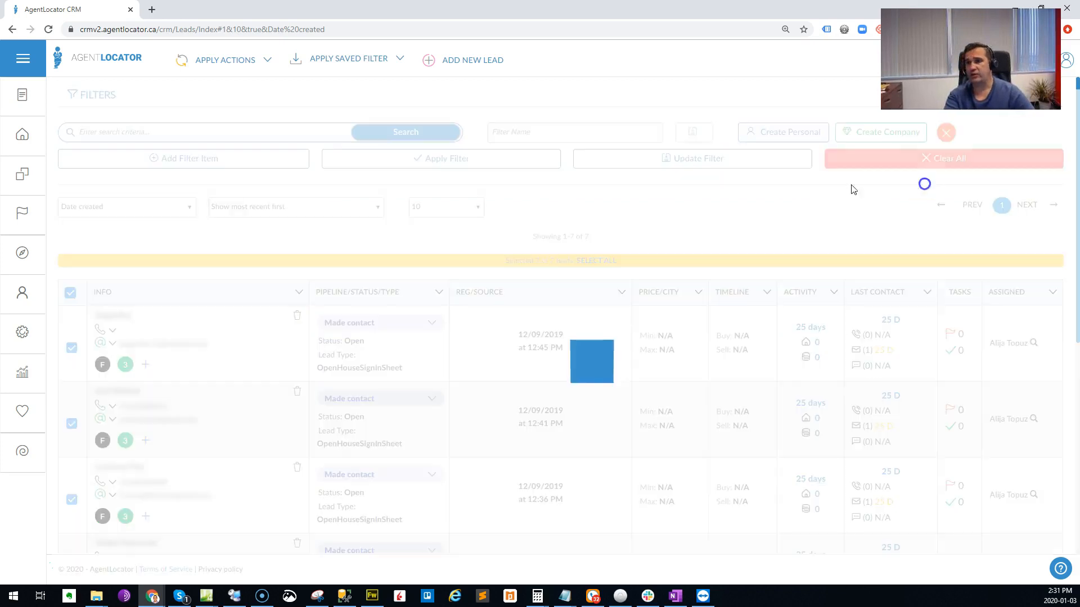
left_click(201, 157)
left_click(200, 158)
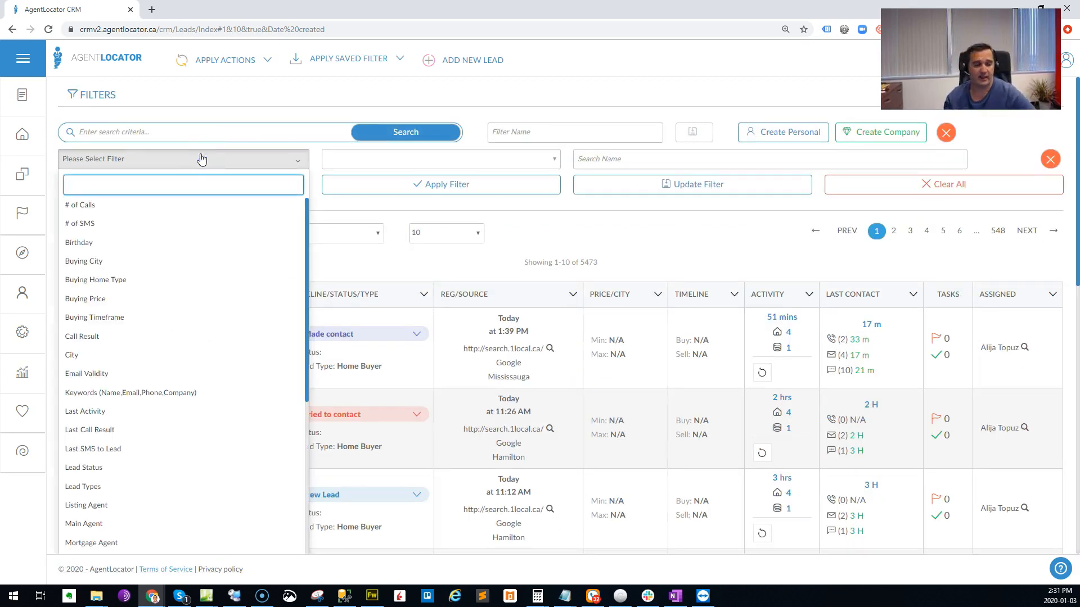
type("tag")
key("Return")
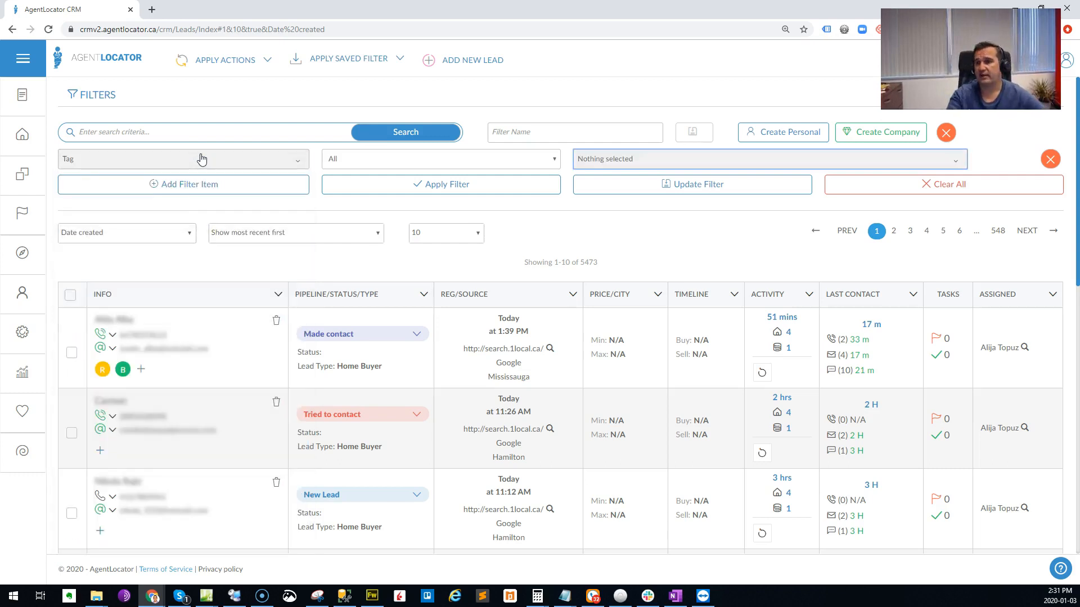
left_click(623, 158)
type("inve")
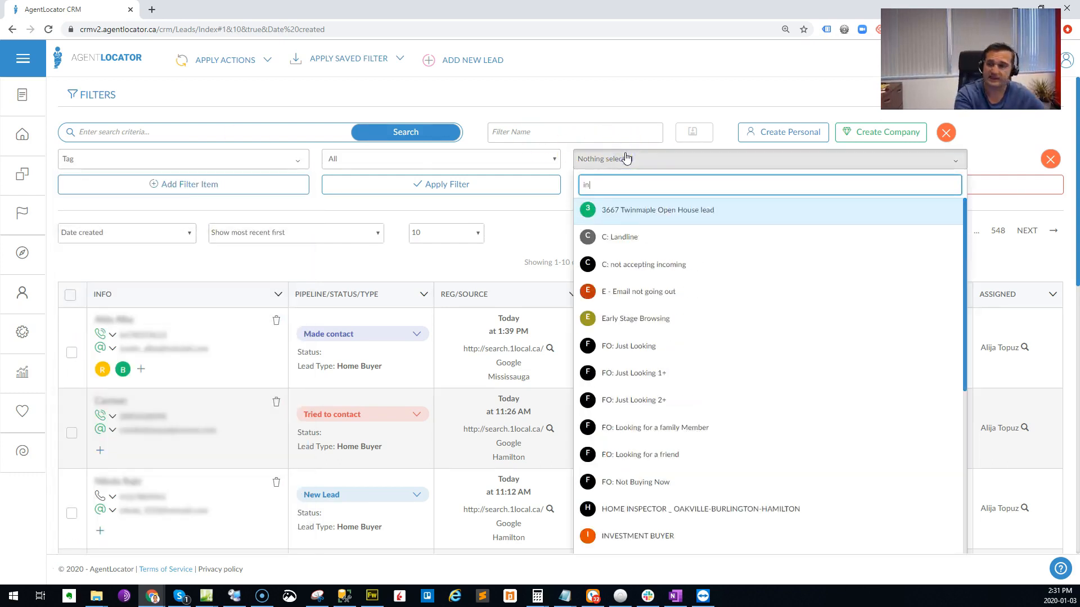
left_click(616, 237)
left_click(494, 233)
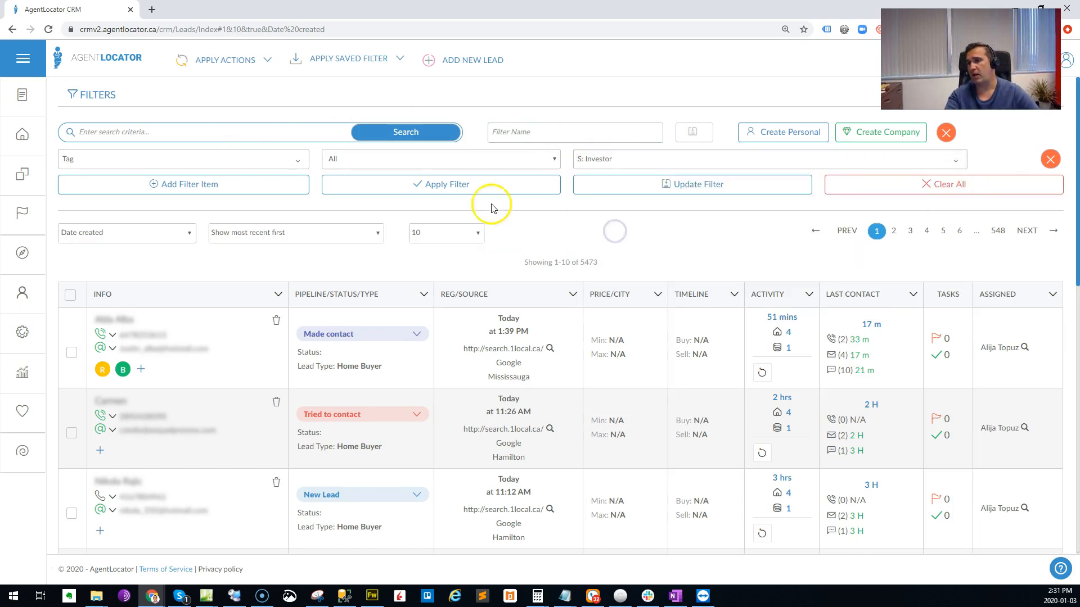
left_click(489, 183)
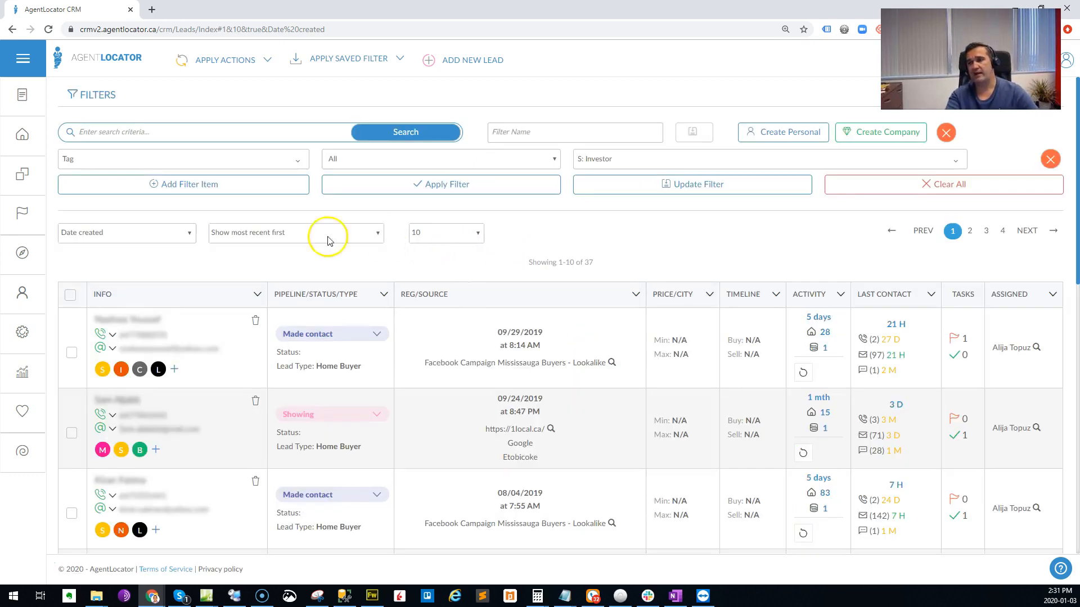
- Select all 37 Investor leads, then deselect them again
left_click(76, 295)
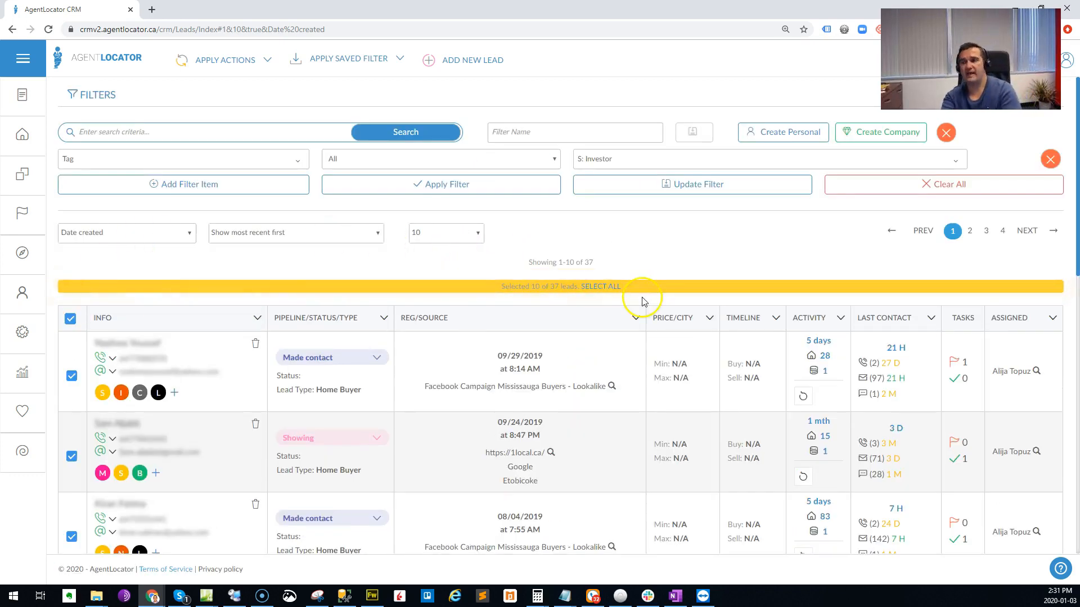
left_click(621, 288)
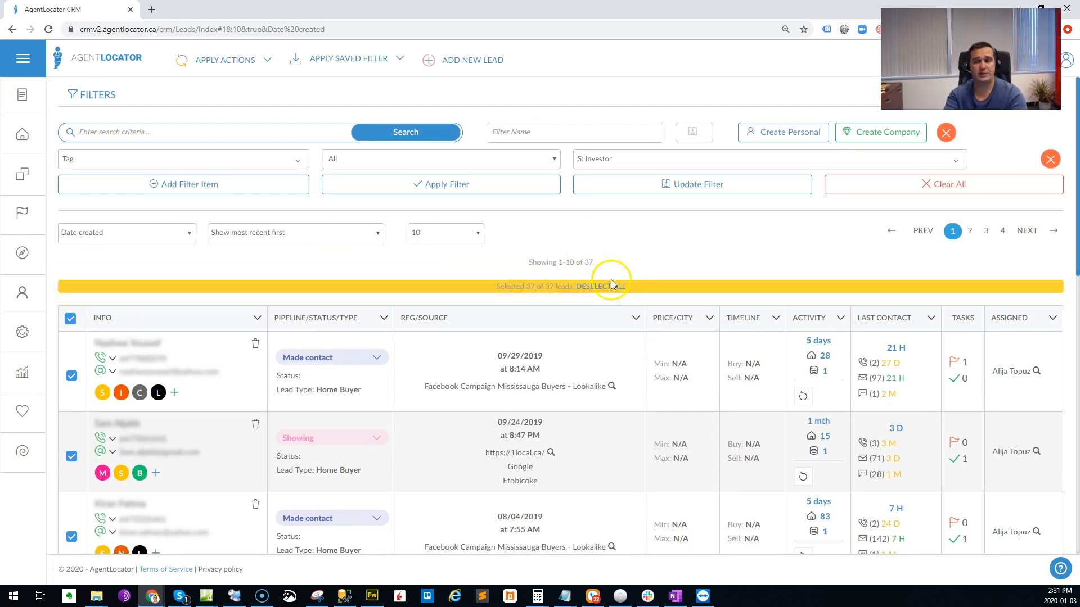
left_click(615, 293)
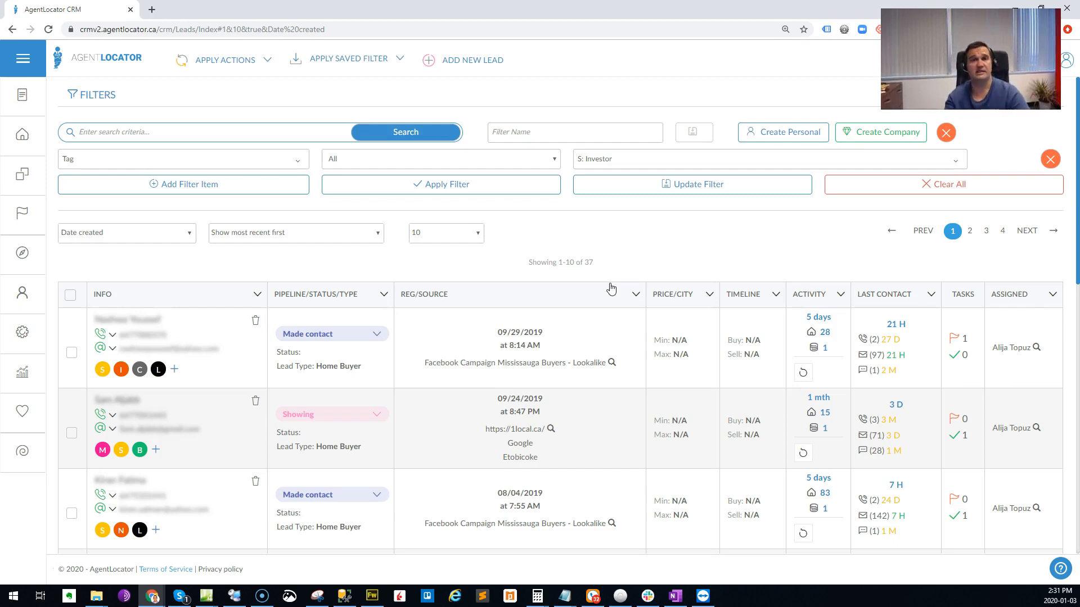
- Clear the filters and filter by Registration is Last Year, giving 1735 leads
left_click(903, 190)
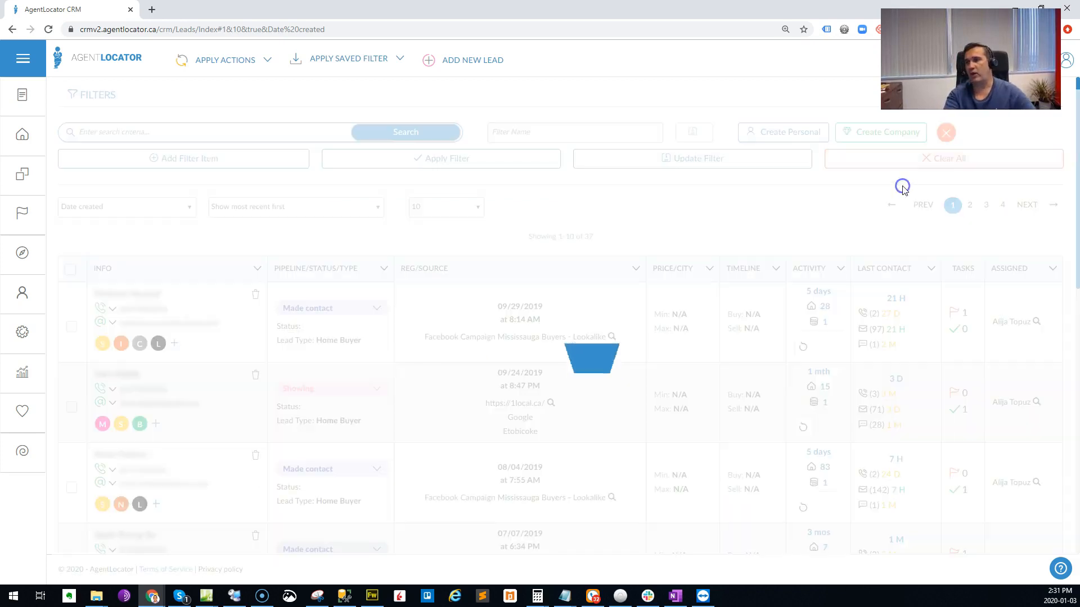
left_click(252, 173)
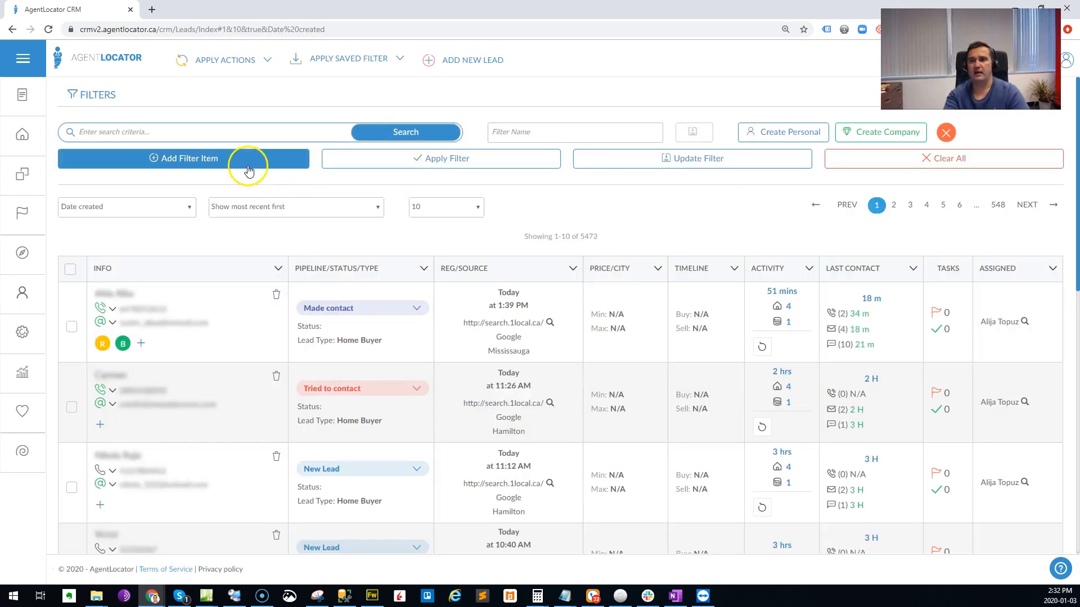
left_click(203, 163)
type("reg")
key("Return")
left_click(634, 160)
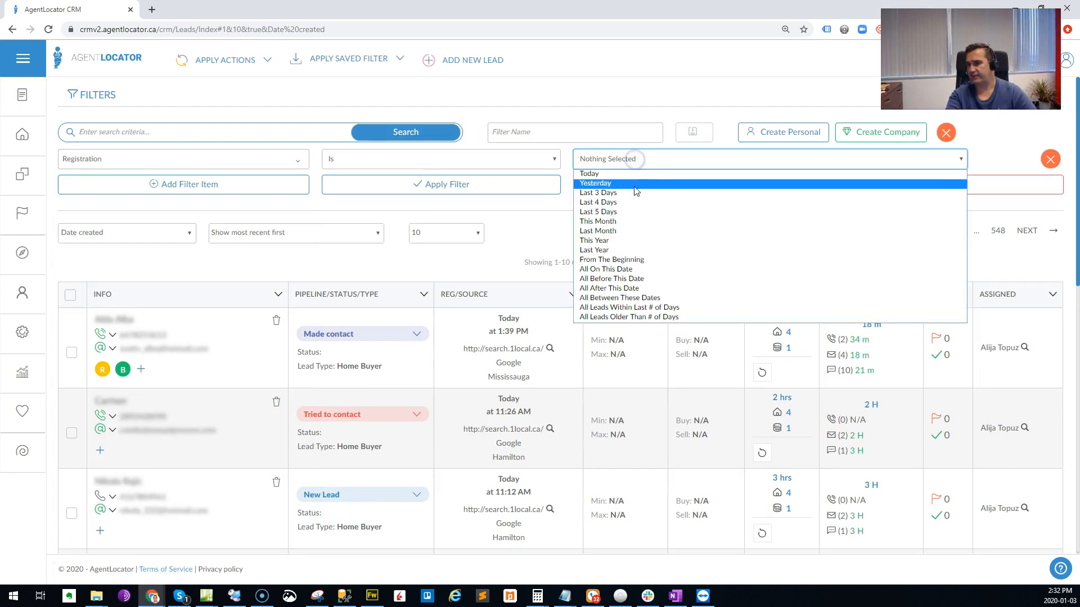
left_click(631, 250)
left_click(495, 183)
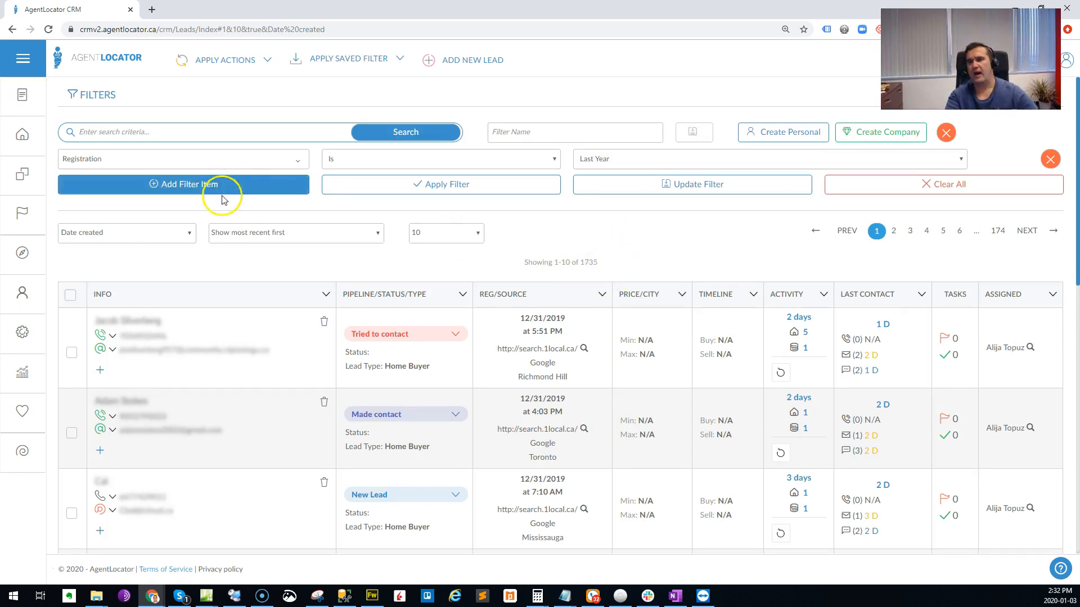
left_click(208, 185)
- Add a Pipeline is 'Tried to contact' condition, leaving 781 leads
left_click(191, 184)
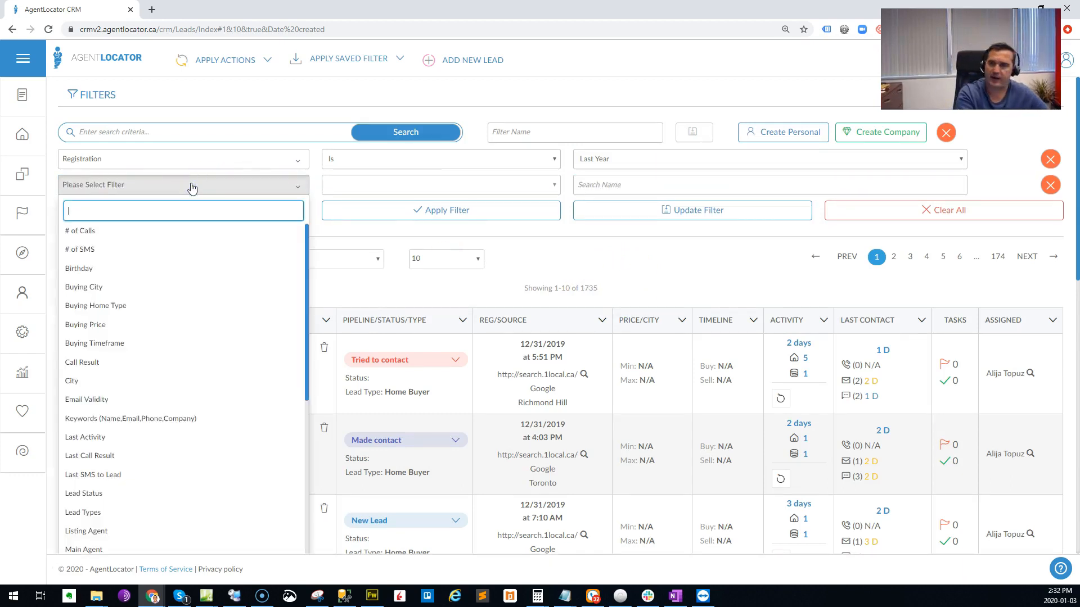
type("pip")
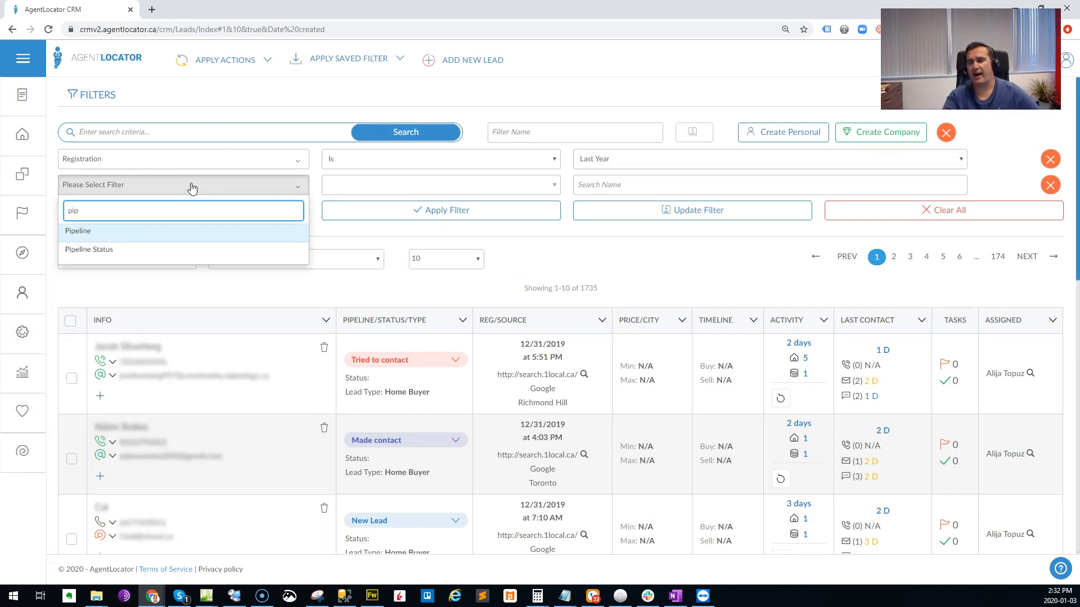
left_click(190, 231)
left_click(435, 203)
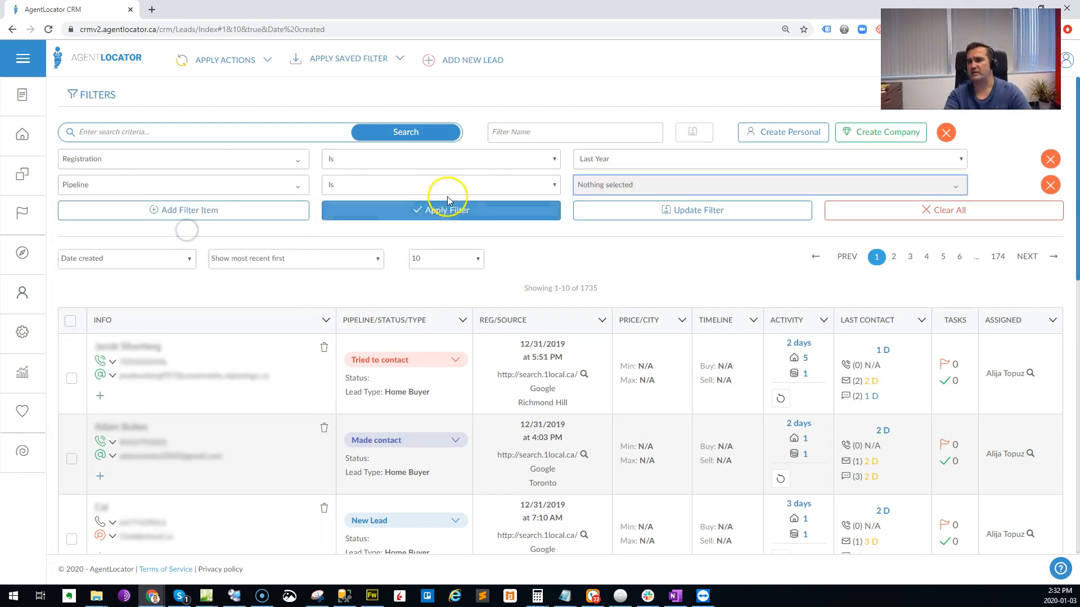
left_click(598, 185)
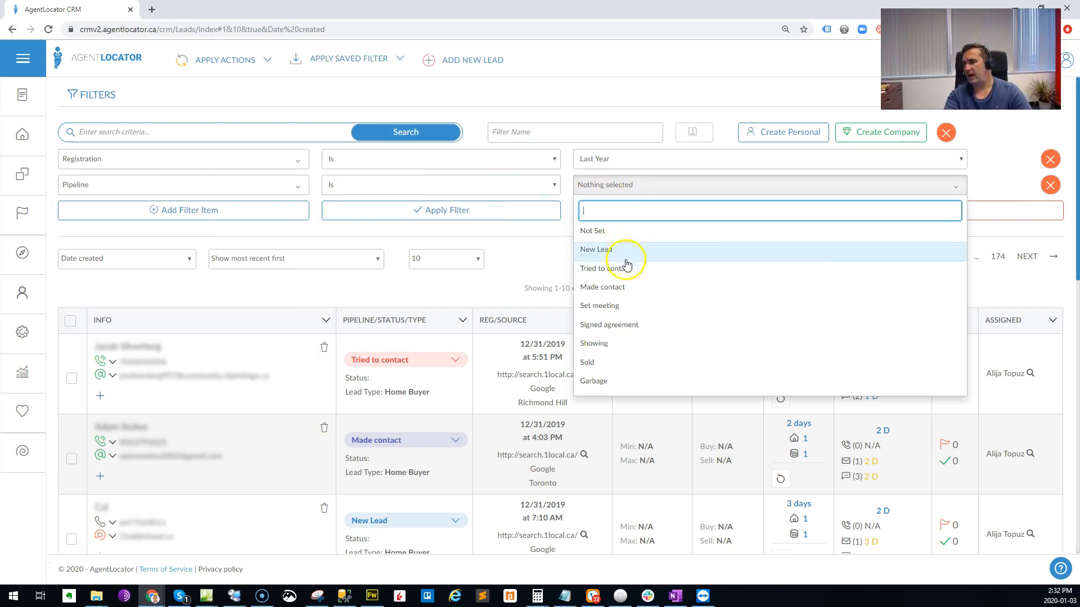
left_click(606, 268)
left_click(521, 271)
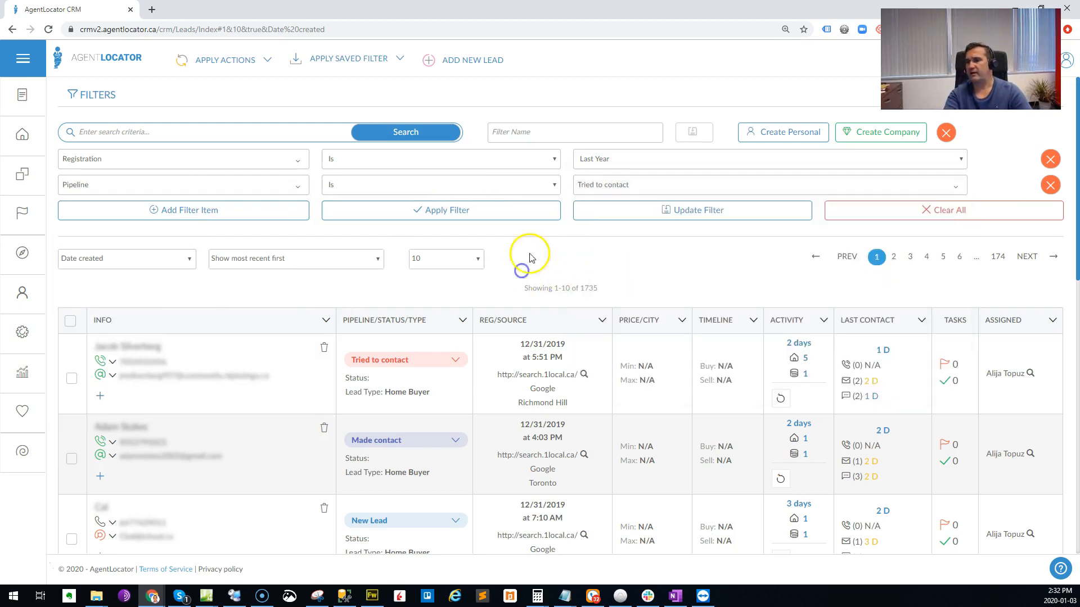
left_click(496, 218)
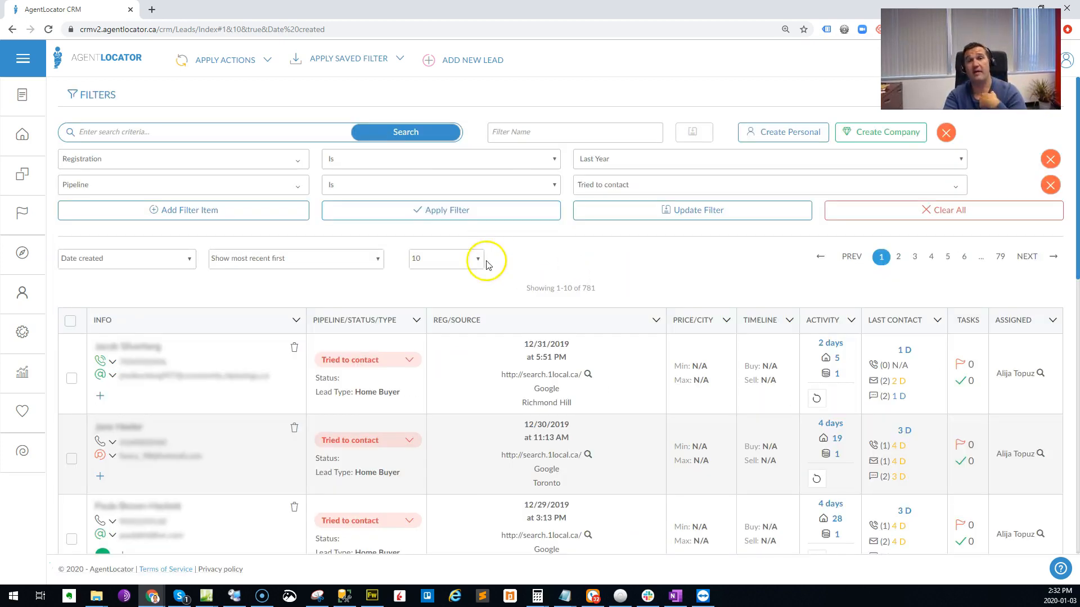
double_click(589, 290)
left_click(621, 289)
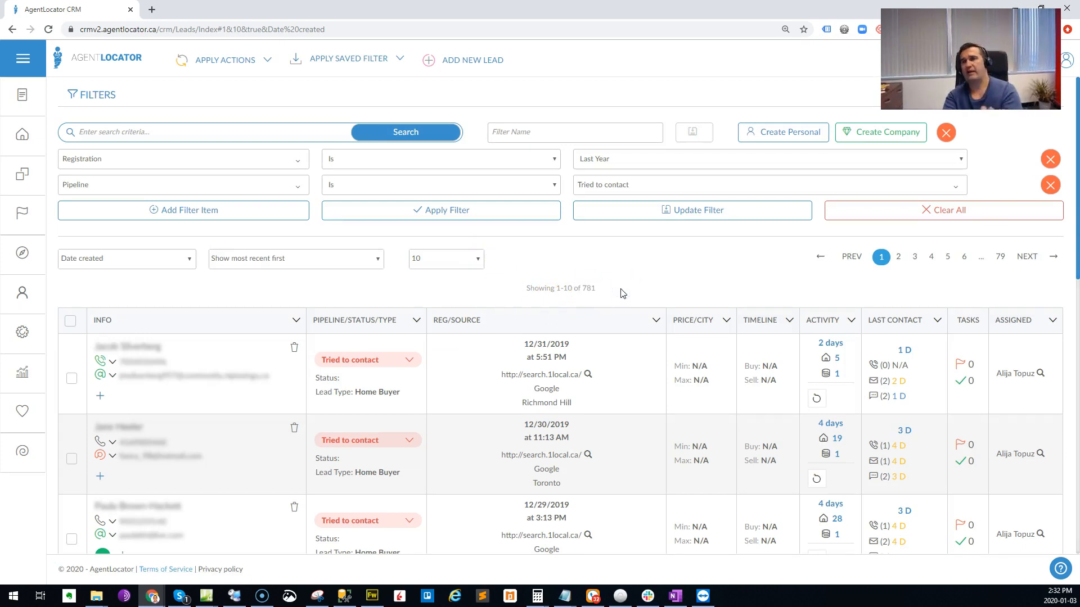
- Add a Last Activity condition for activity within the last 60 days
left_click(211, 213)
left_click(210, 218)
type("las")
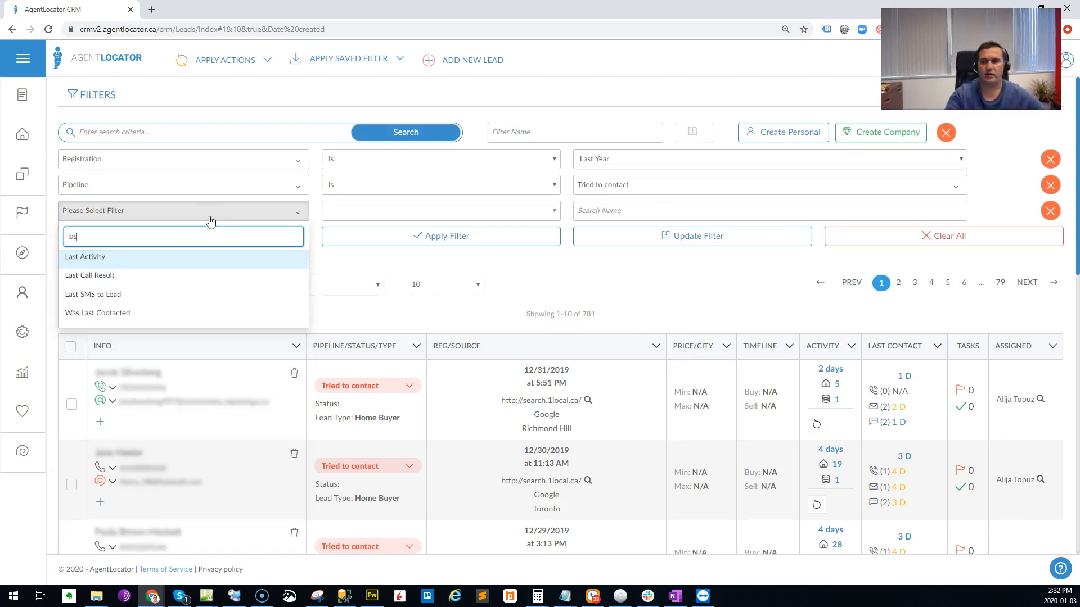
left_click(212, 257)
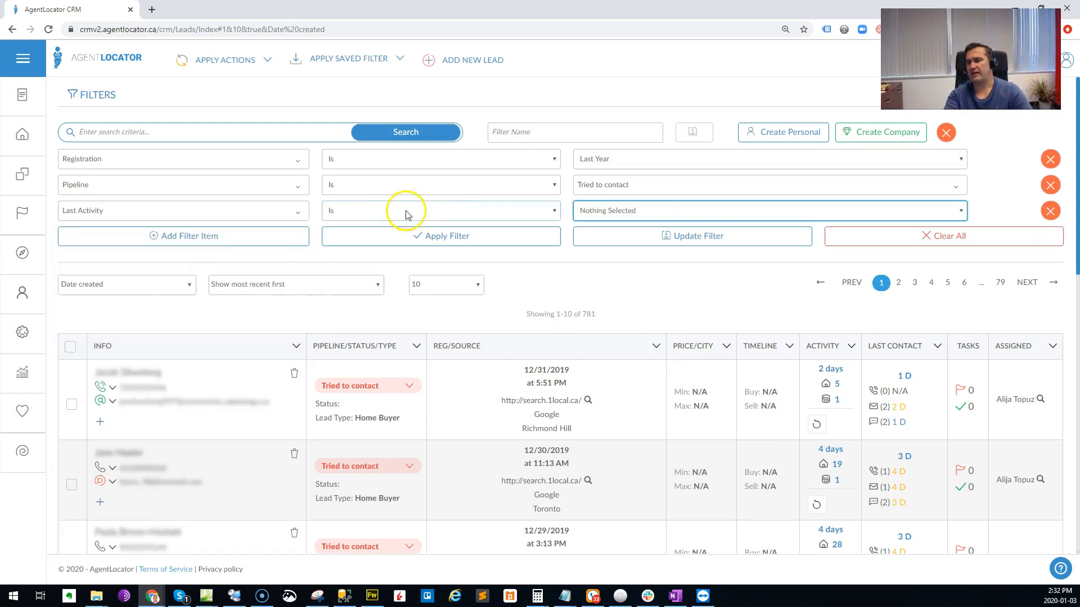
left_click(622, 210)
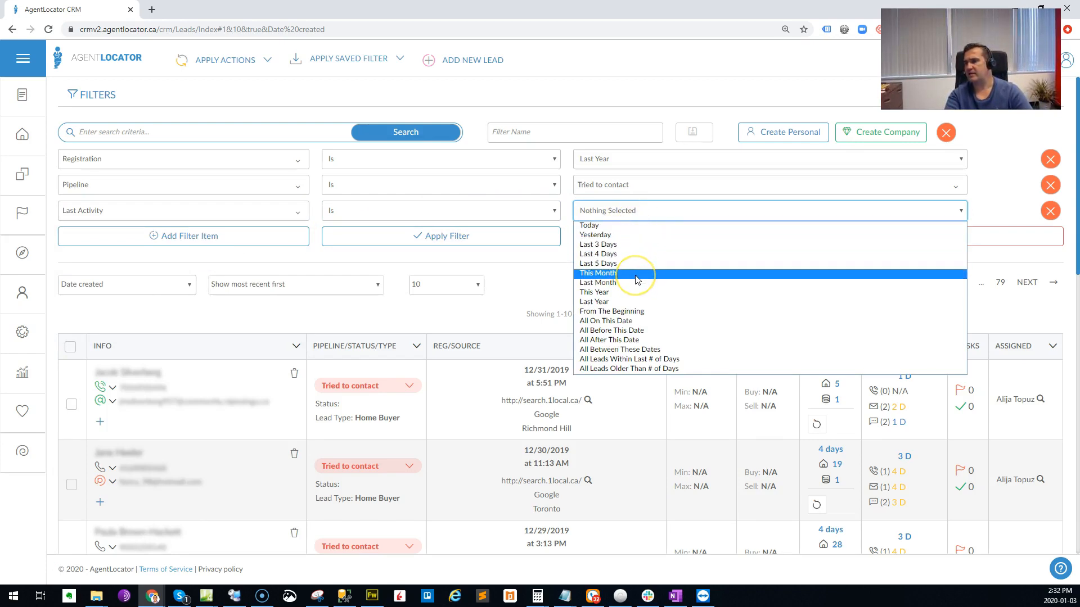
left_click(651, 361)
left_click(611, 212)
type("60")
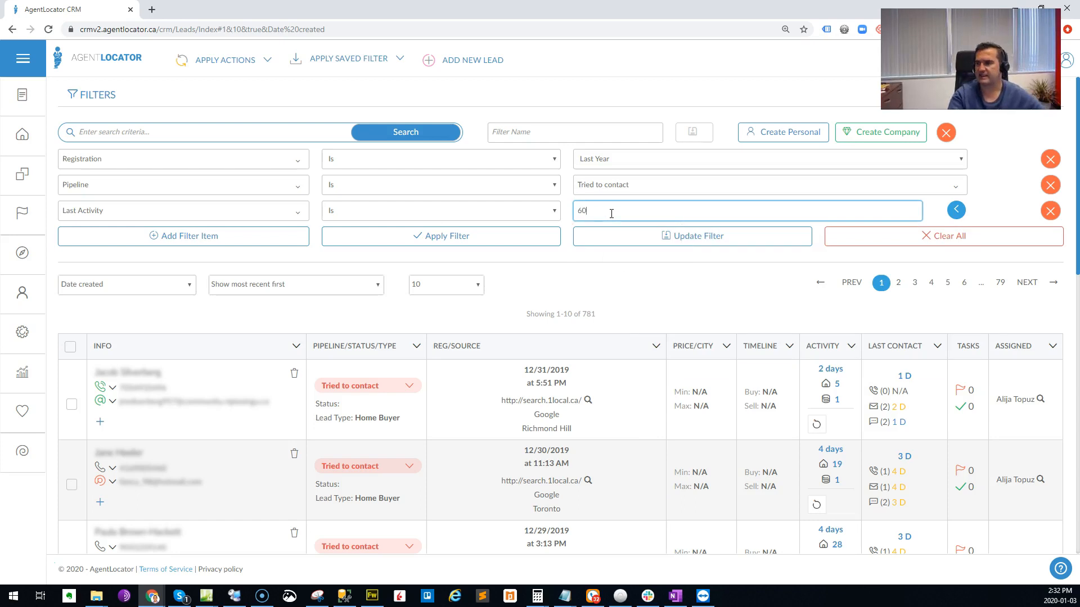
left_click(514, 239)
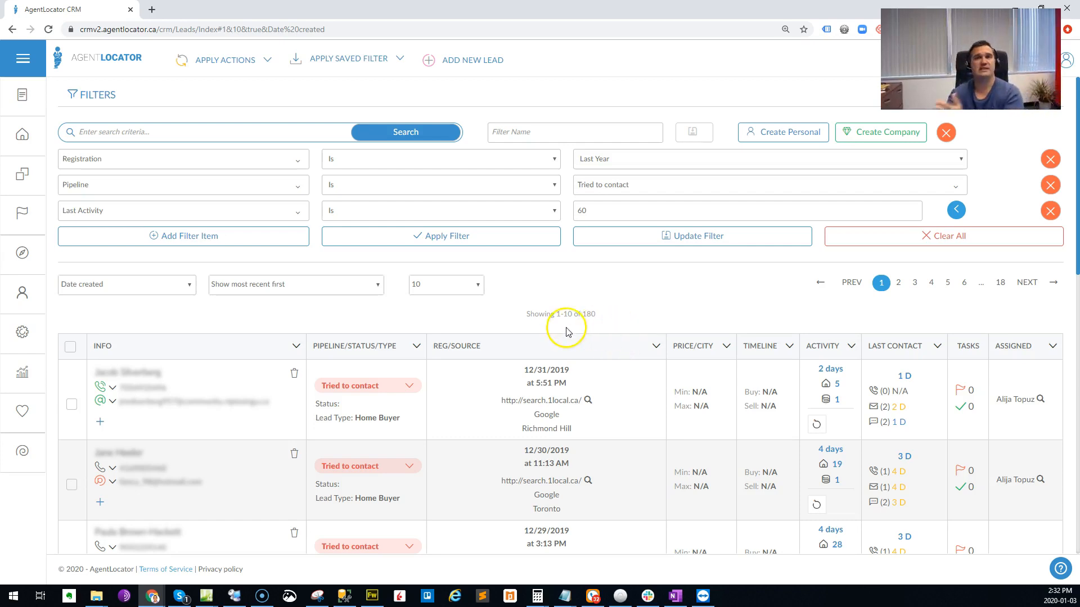
- Select all 180 filtered leads
left_click(70, 347)
left_click(601, 339)
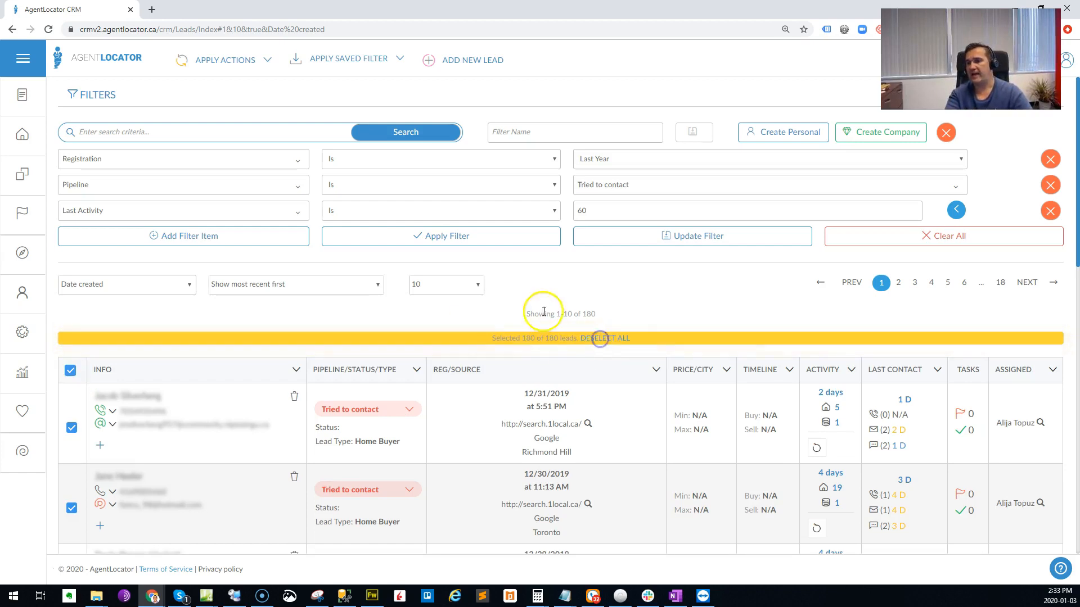
scroll(450, 281, "down", 1)
- Draft a mass SMS with the still-looking-for-a-home message, then close it unsent
left_click(251, 63)
left_click(234, 102)
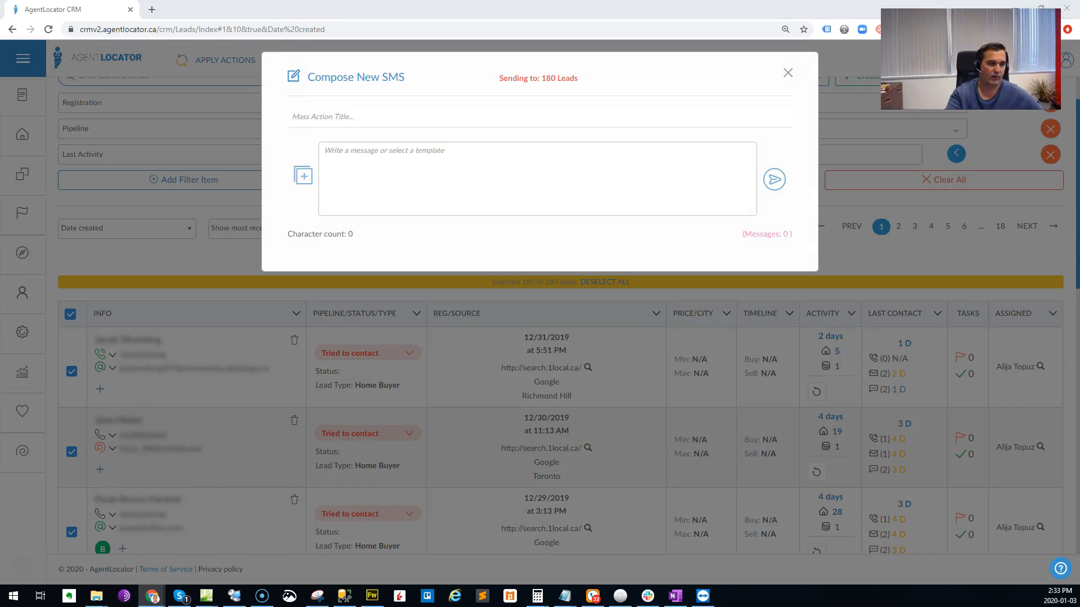
left_click(382, 181)
type("[FirstName], are you still looking for a home?")
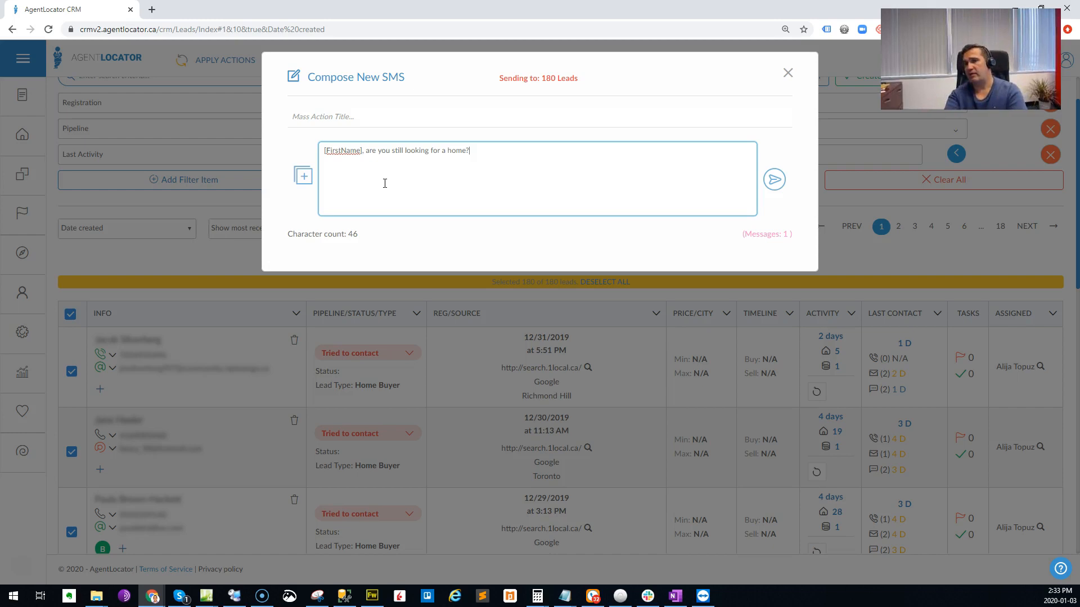
left_click(788, 73)
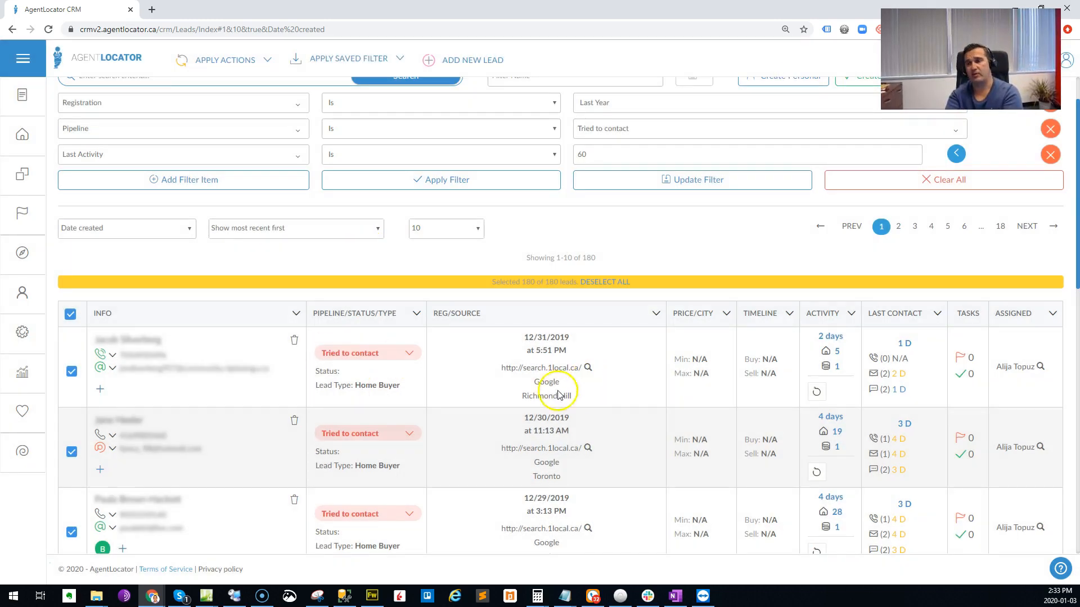
- Scroll the filtered lead list down and back up to the filters
scroll(466, 346, "down", 1)
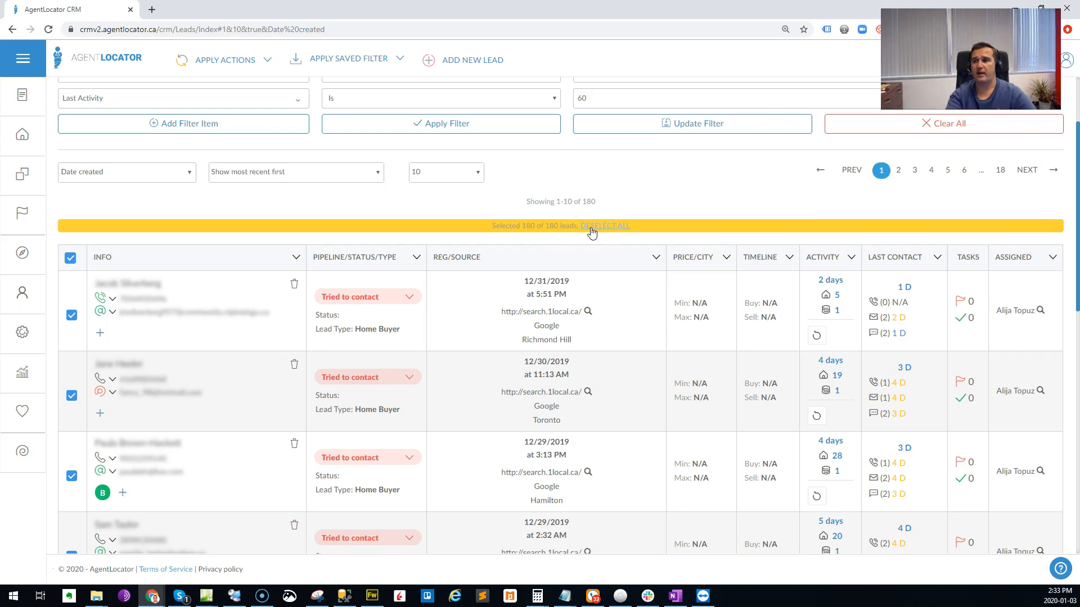
scroll(592, 232, "up", 2)
- Drop the Last Activity condition, re-apply the registration and pipeline filters, and highlight the 781 total
left_click(1049, 211)
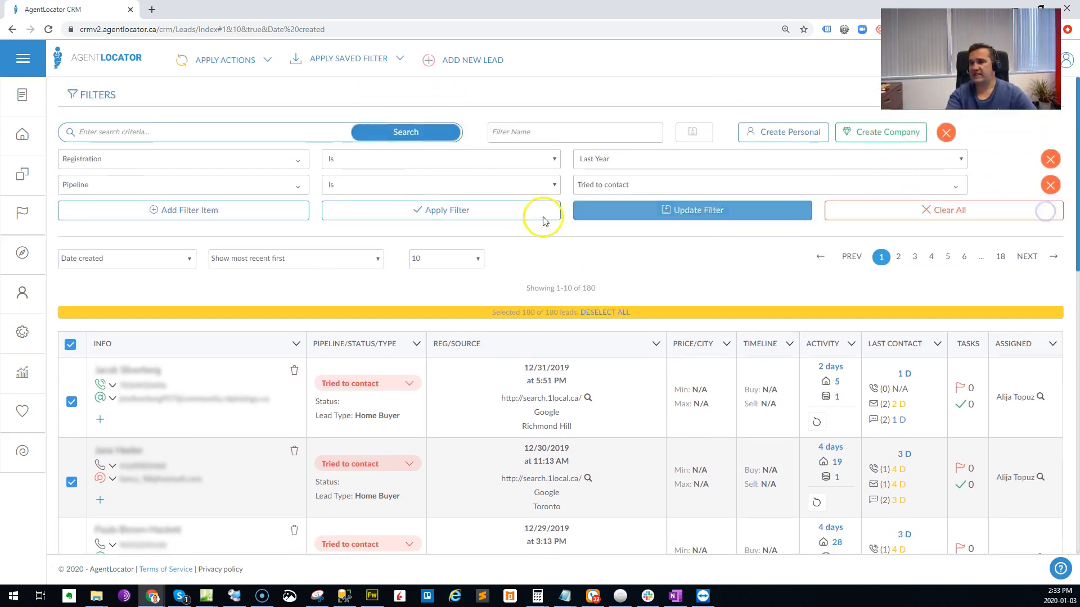
left_click(391, 217)
double_click(588, 288)
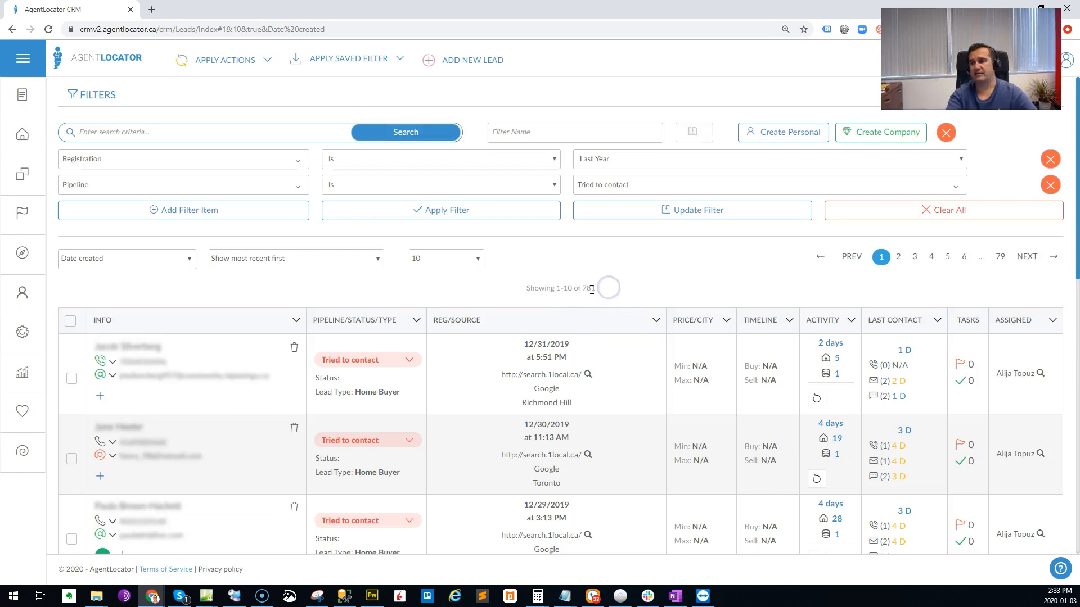